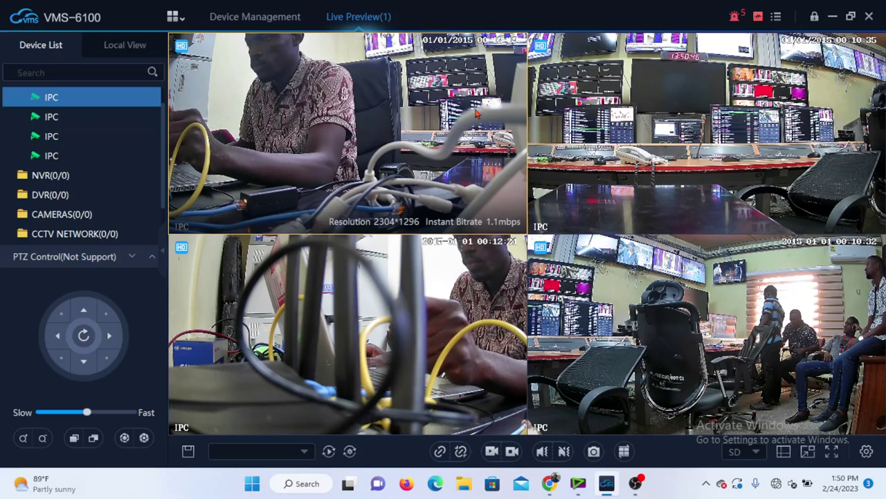
# - Open the Video and File Path settings and browse for a new video save folder
pyautogui.click(869, 456)
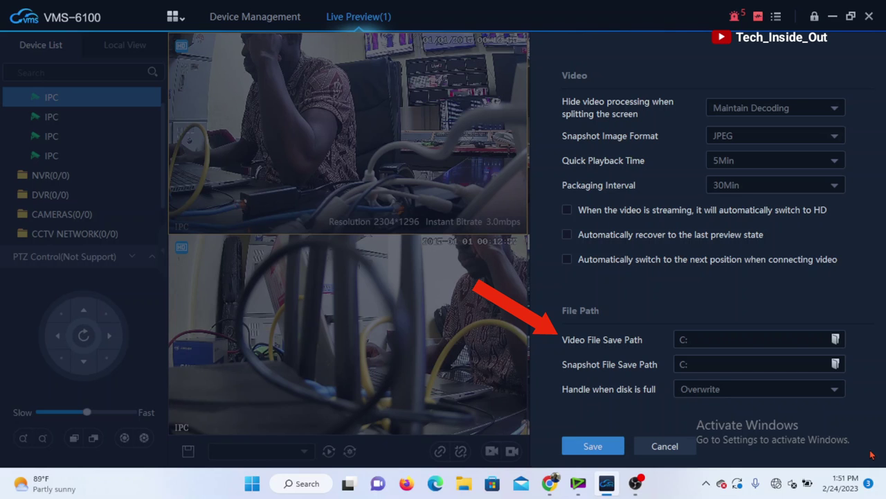
pyautogui.click(835, 339)
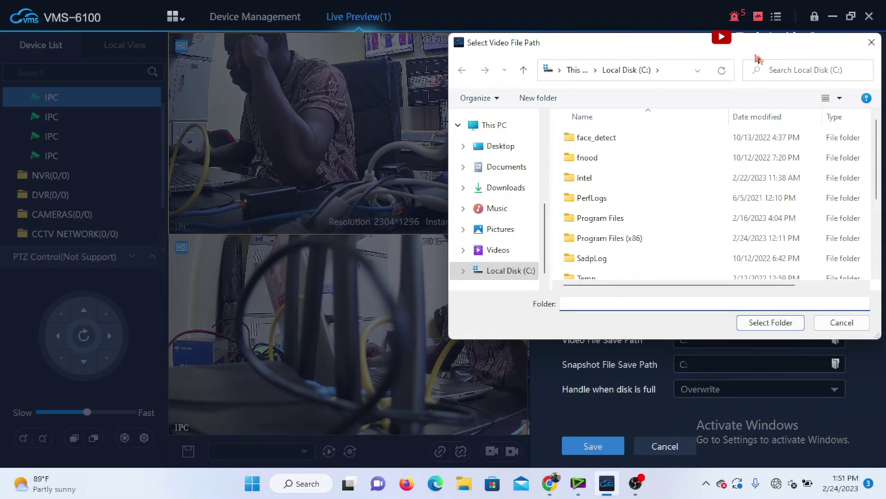
# - Create a 'CCTV RECORDINGS' folder on the Desktop and pick it as the video save folder
pyautogui.moveTo(751, 50); pyautogui.dragTo(554, 68)
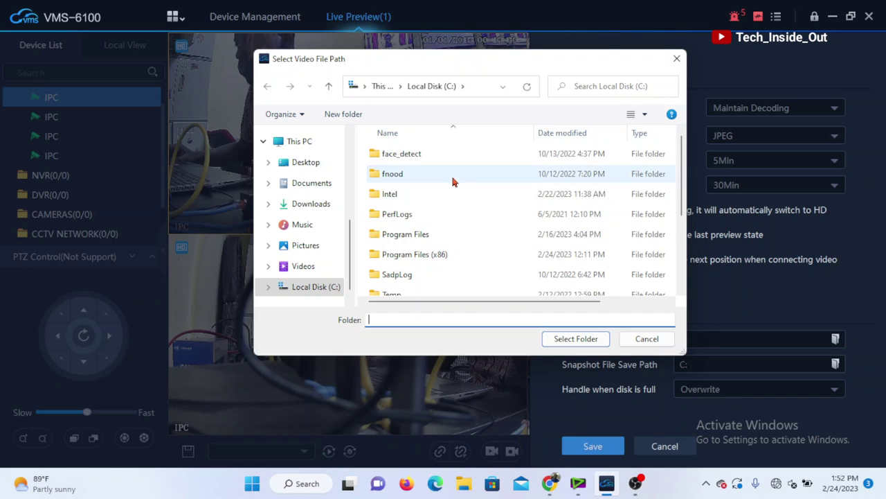
pyautogui.click(310, 162)
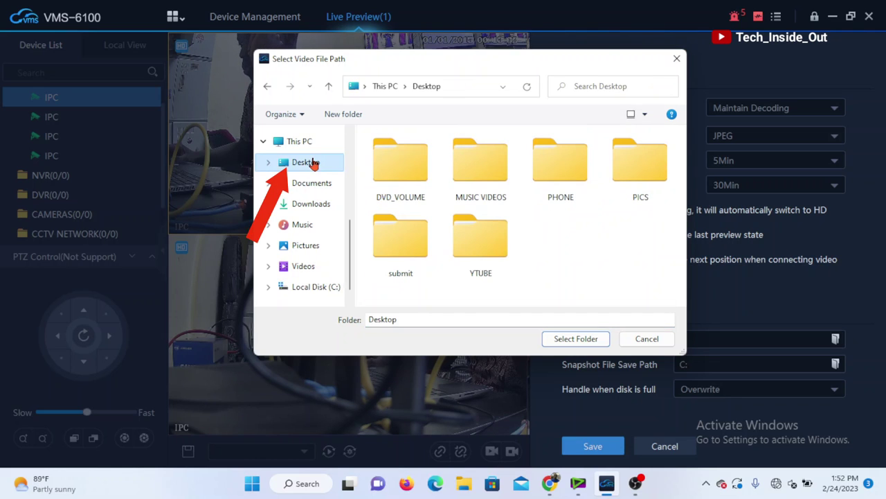
pyautogui.rightClick(559, 229)
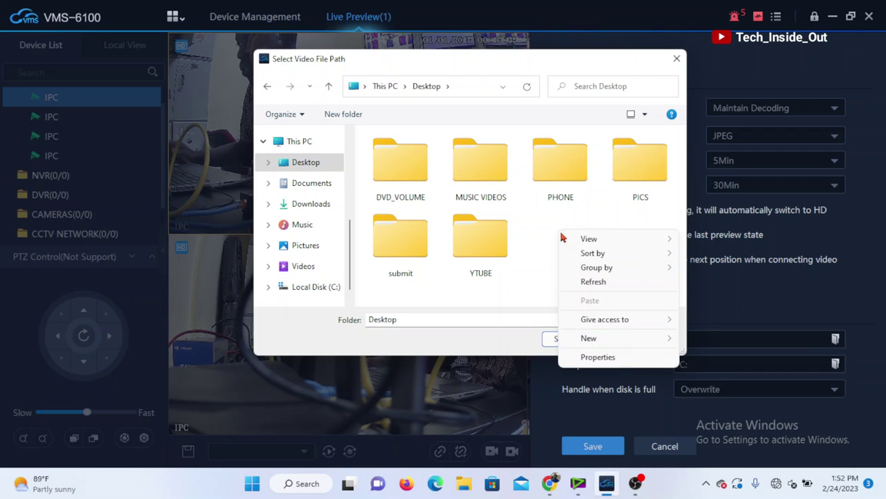
pyautogui.moveTo(618, 346)
pyautogui.click(726, 344)
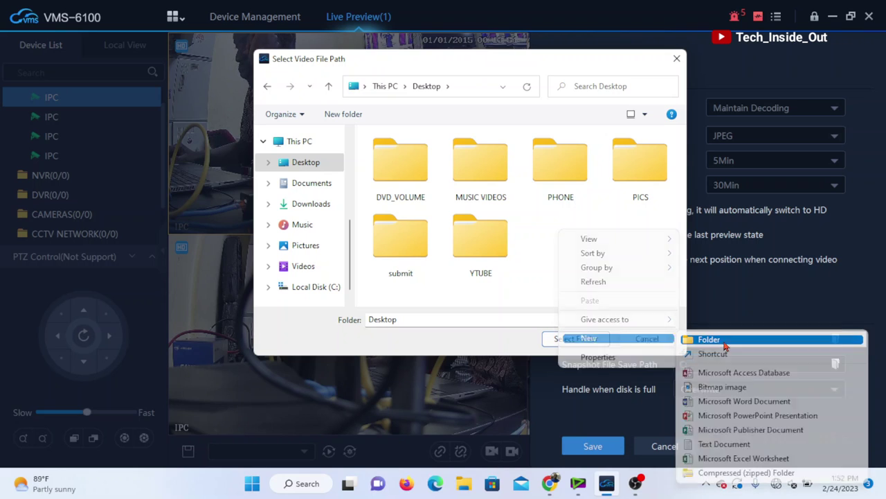
pyautogui.write('CC')
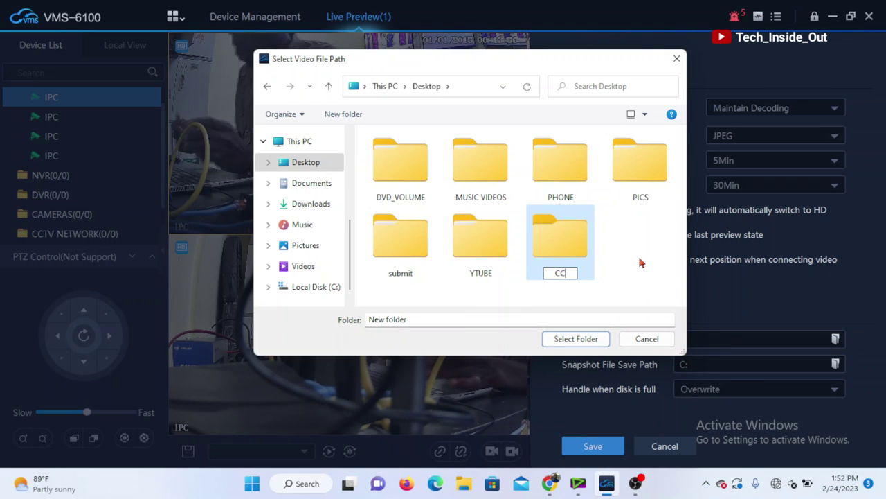
pyautogui.write('TV ')
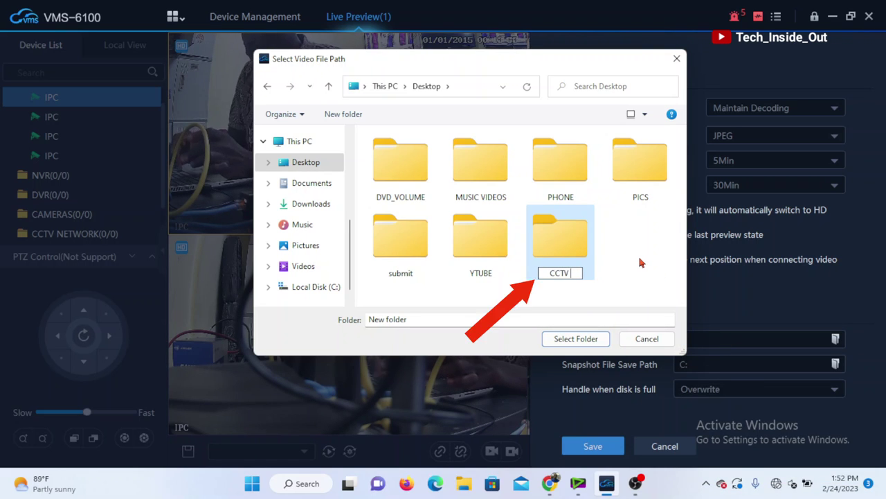
pyautogui.write('RECO')
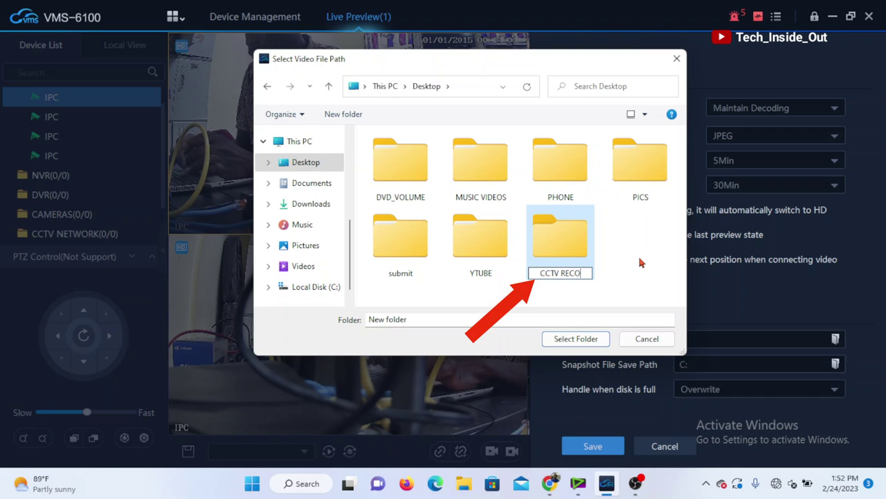
pyautogui.write('RDINGS')
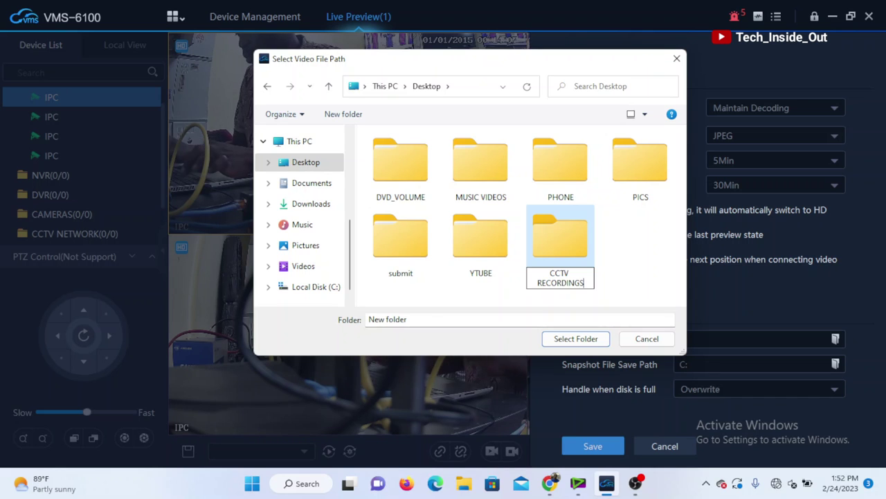
pyautogui.press('Return')
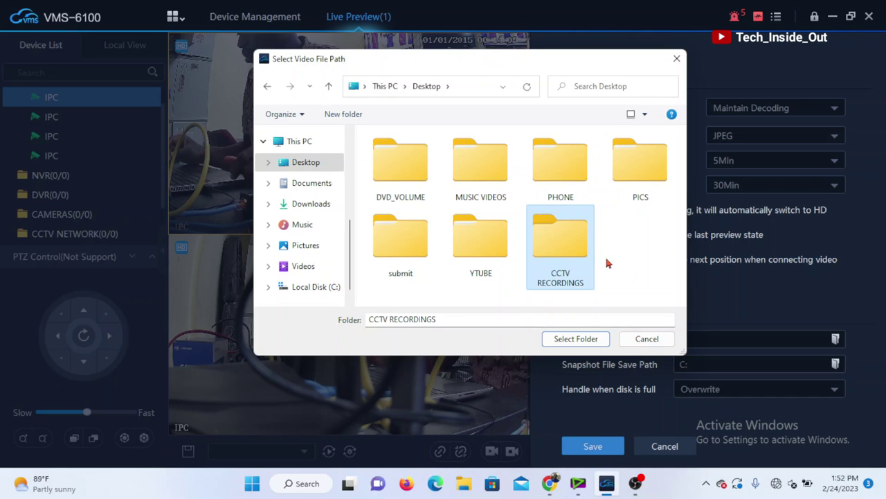
pyautogui.click(585, 346)
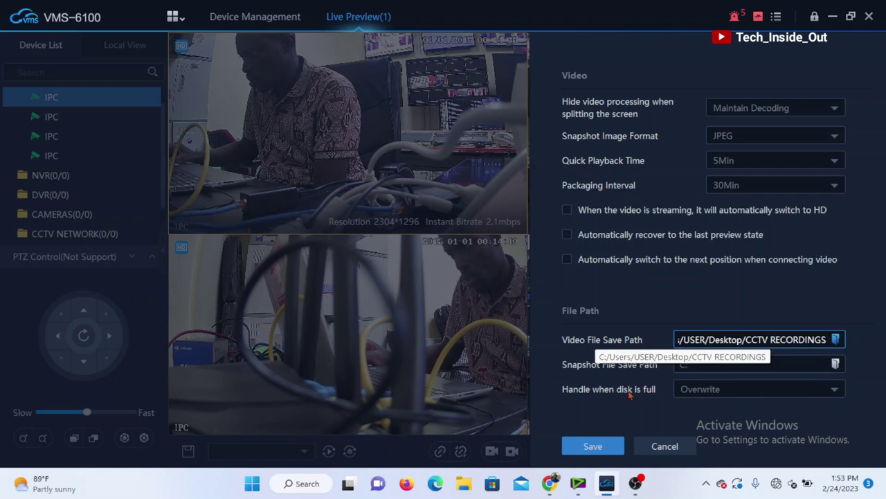
# - Keep disk-full handling on Overwrite and save the CCTV RECORDINGS video save path
pyautogui.click(841, 395)
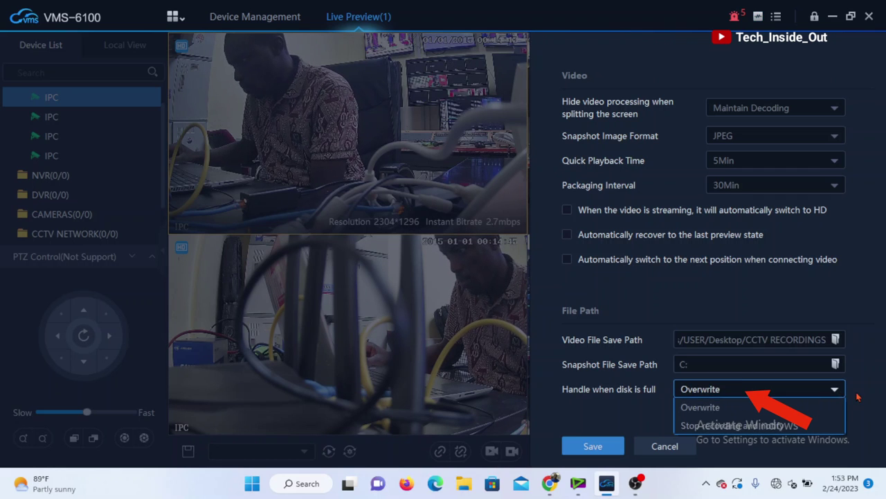
pyautogui.click(822, 397)
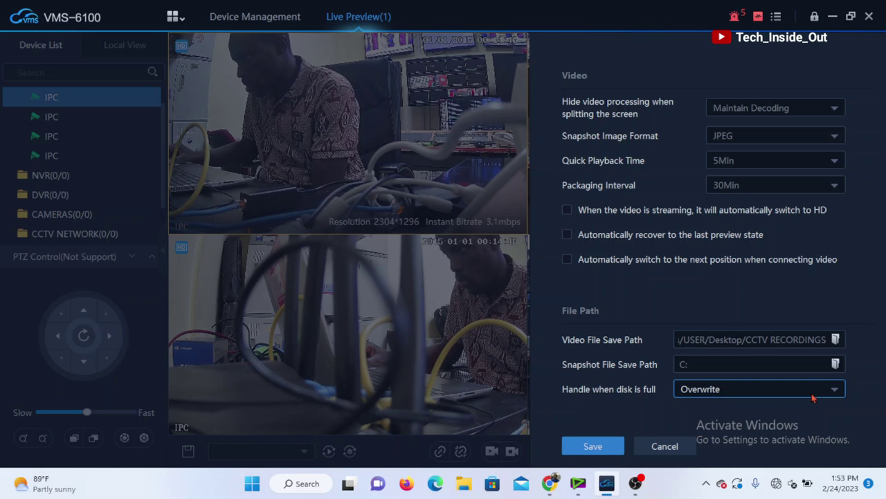
pyautogui.click(592, 446)
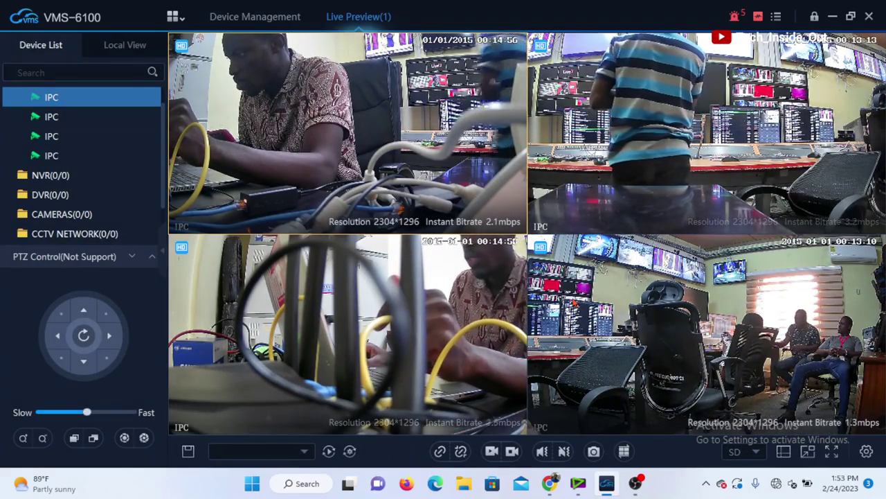
# - Start recording on the top-left, top-right and bottom-left feeds, then bring up the bottom-right feed's menu
pyautogui.rightClick(283, 63)
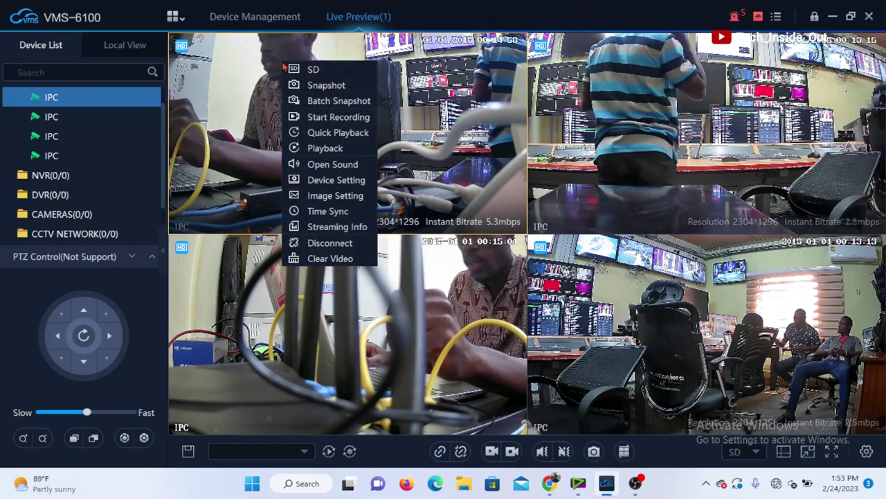
pyautogui.click(347, 124)
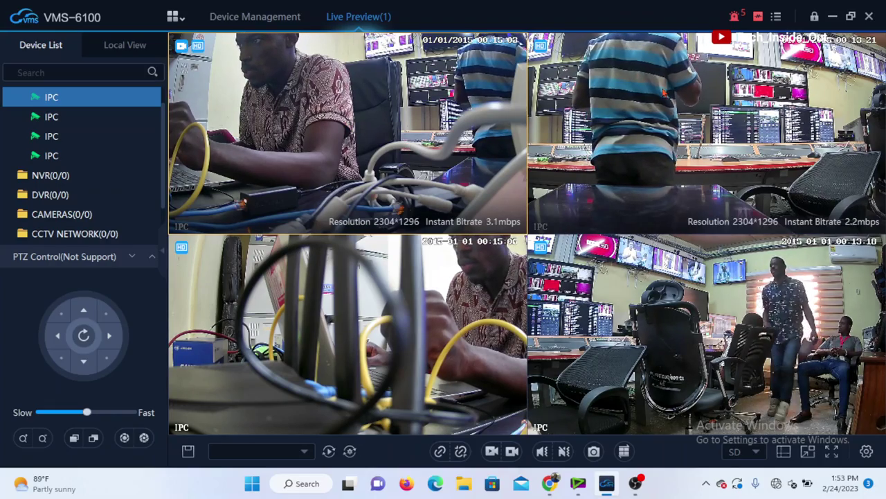
pyautogui.rightClick(663, 91)
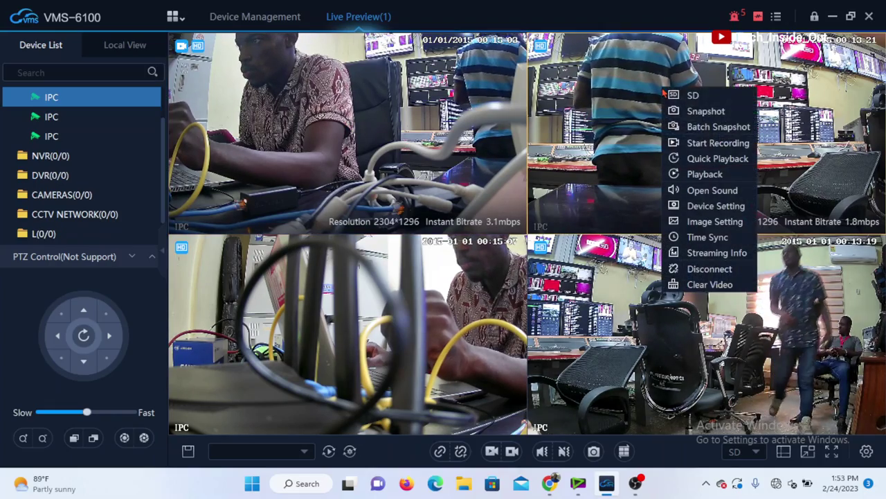
pyautogui.click(720, 143)
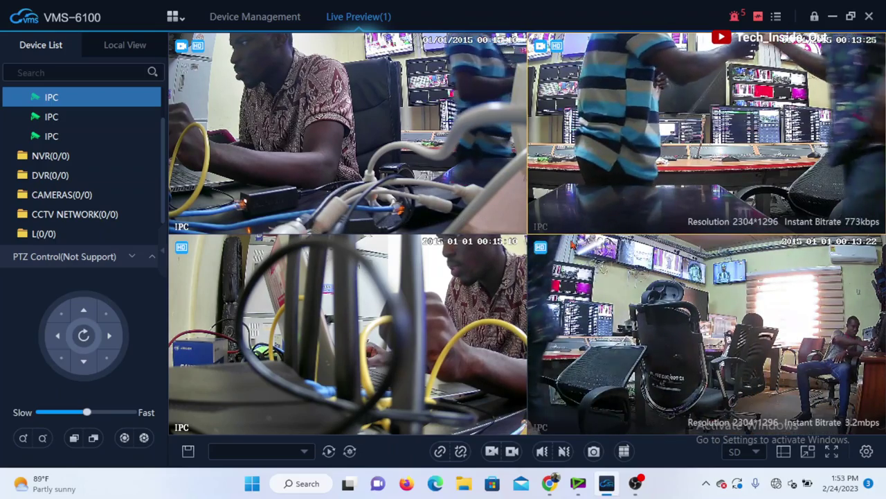
pyautogui.rightClick(244, 257)
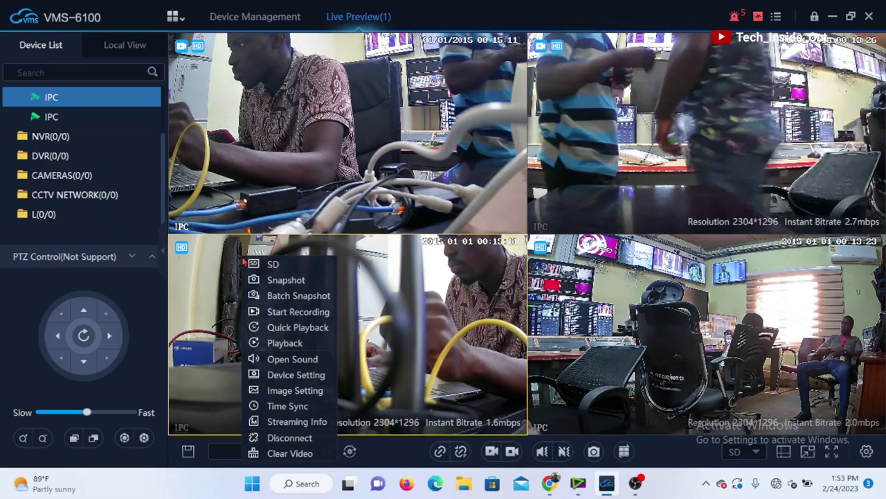
pyautogui.click(310, 313)
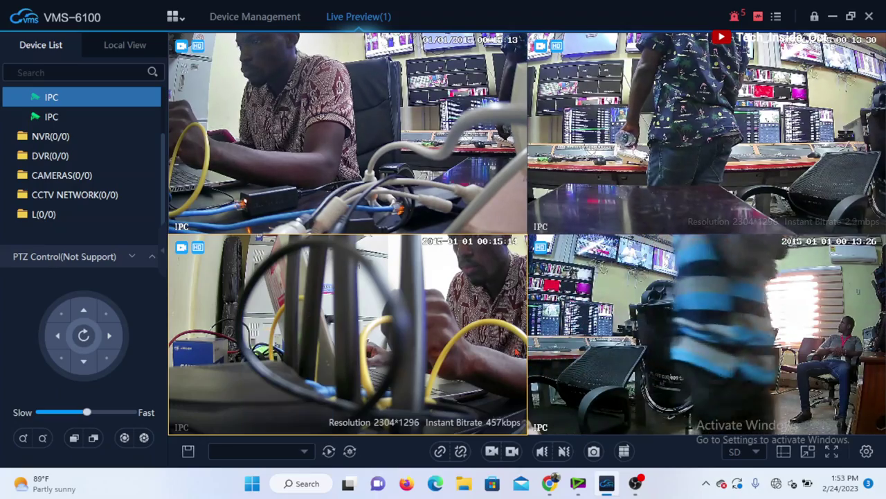
pyautogui.rightClick(649, 266)
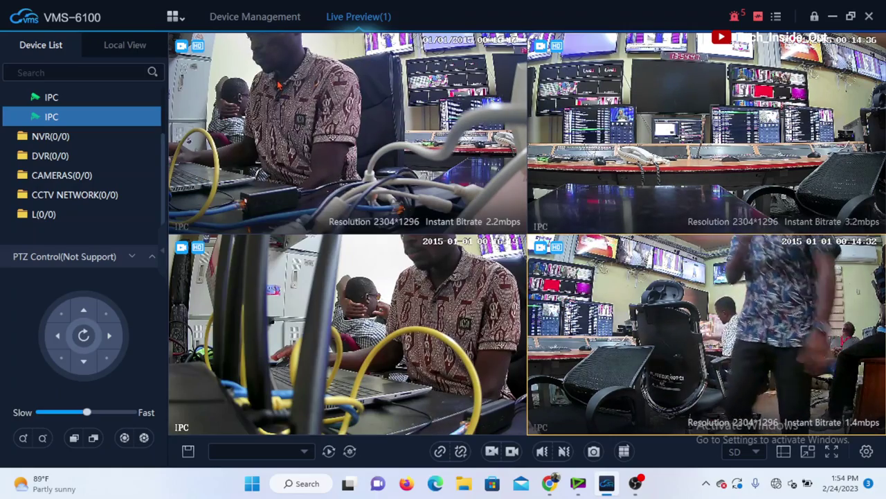
# - Stop the top-left camera's recording and save it as MP4 'CCTV RECORDING CAM 1' in CCTV RECORDINGS
pyautogui.rightClick(279, 81)
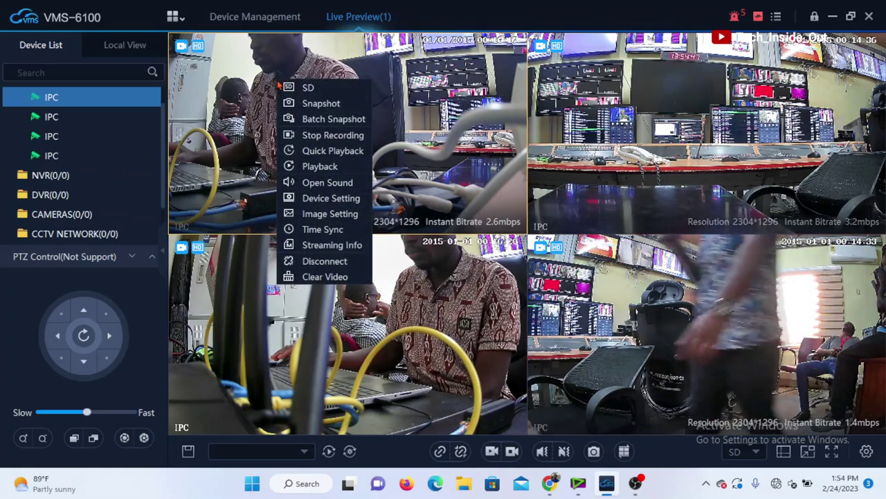
pyautogui.click(343, 138)
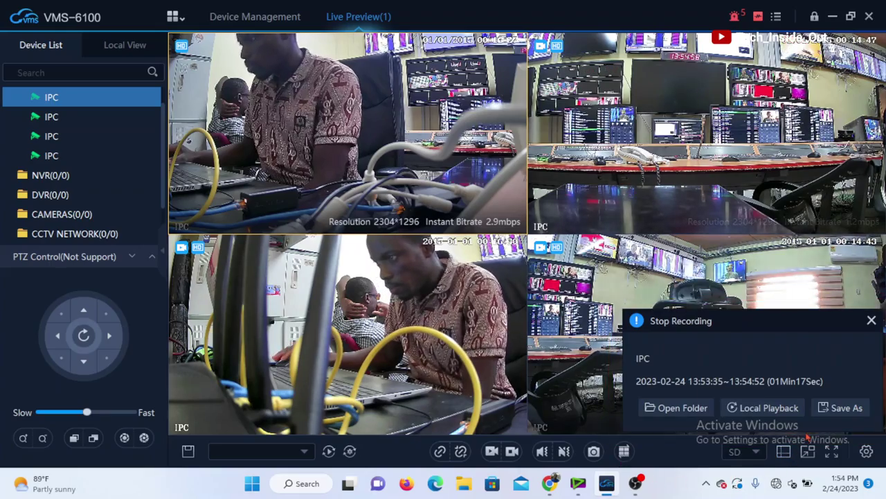
pyautogui.click(840, 408)
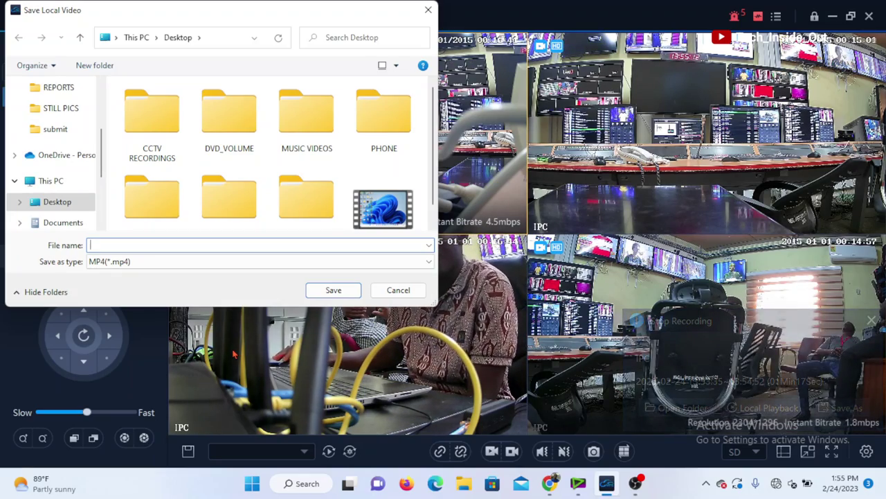
pyautogui.click(153, 122)
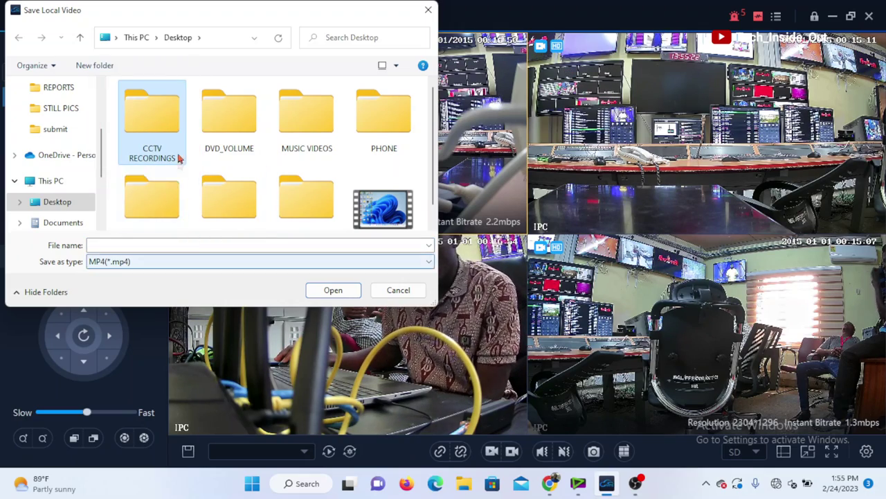
pyautogui.click(331, 291)
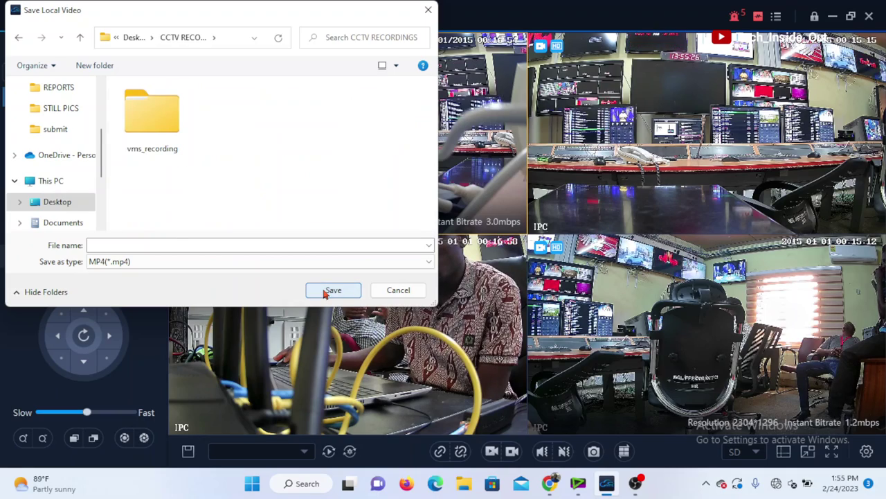
pyautogui.click(158, 246)
pyautogui.write('C')
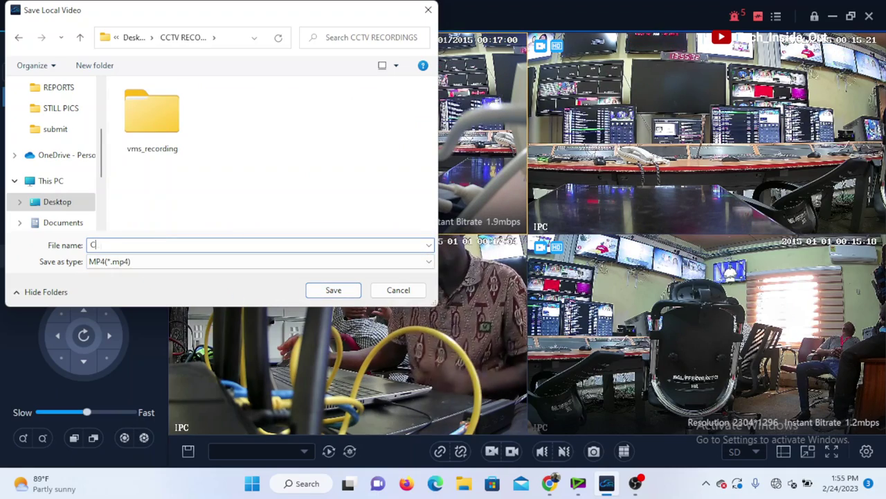
pyautogui.write('CTV R')
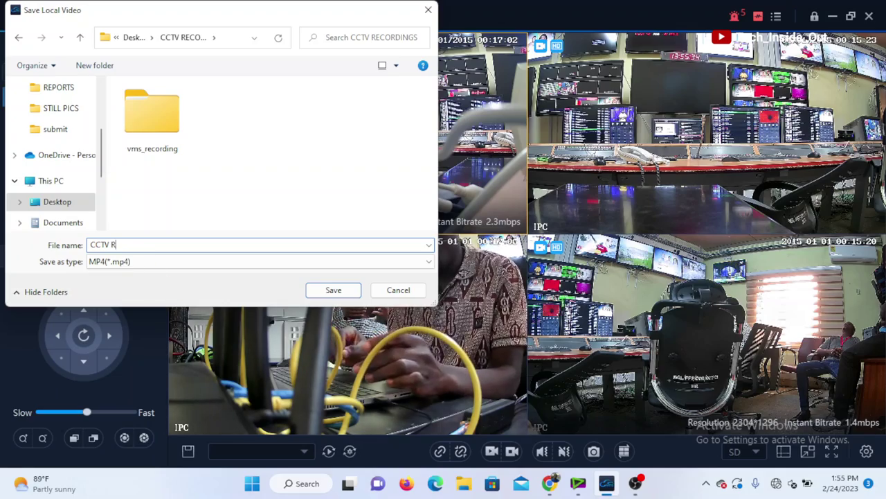
pyautogui.write('ECORDING C')
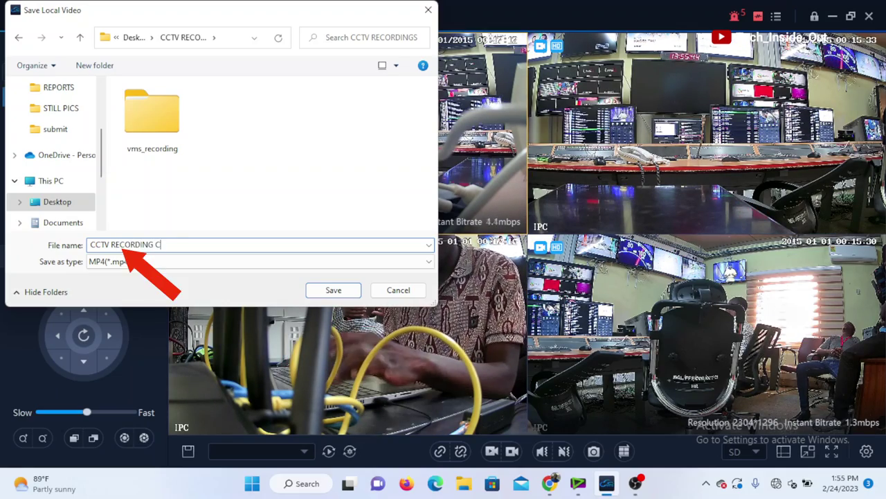
pyautogui.write('AM 1')
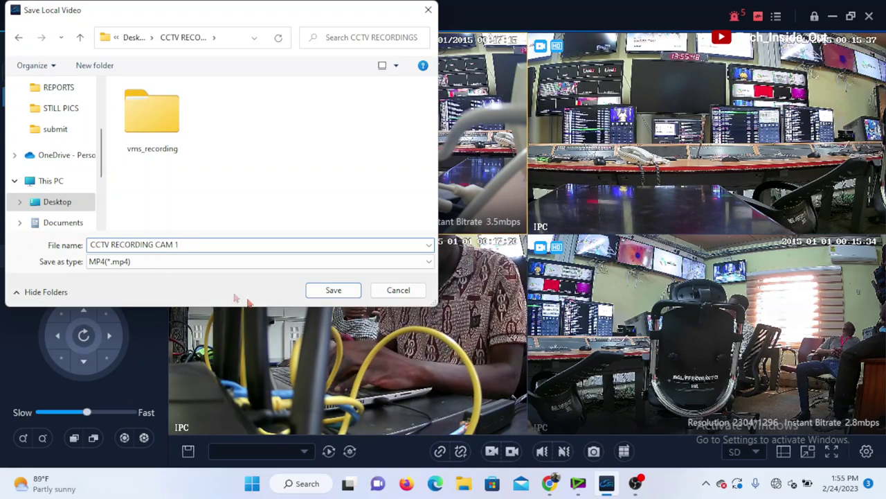
pyautogui.click(327, 290)
pyautogui.click(328, 290)
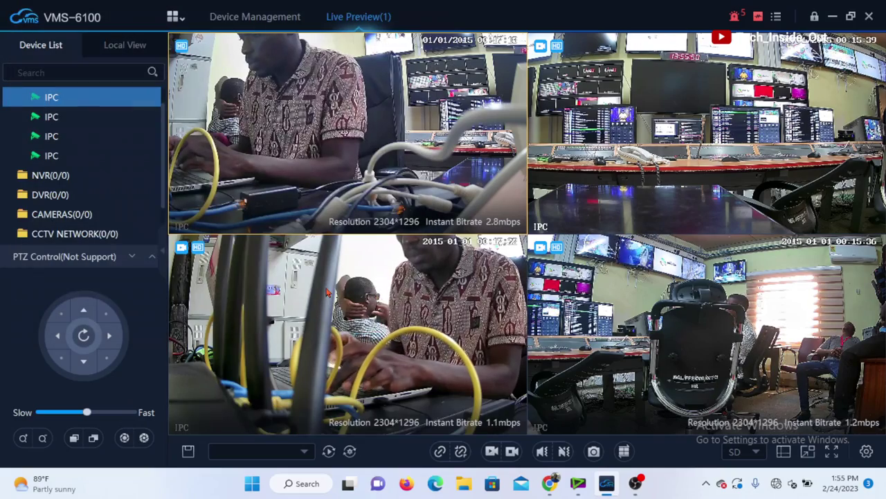
# - Stop the top-right camera's recording and save it as MP4 'CCTV RECORDING CAM 2' in CCTV RECORDINGS
pyautogui.rightClick(628, 69)
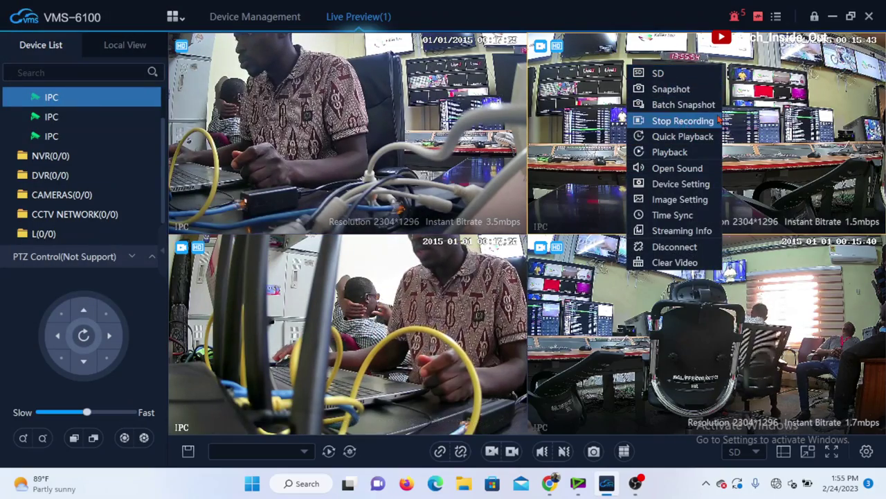
pyautogui.click(694, 123)
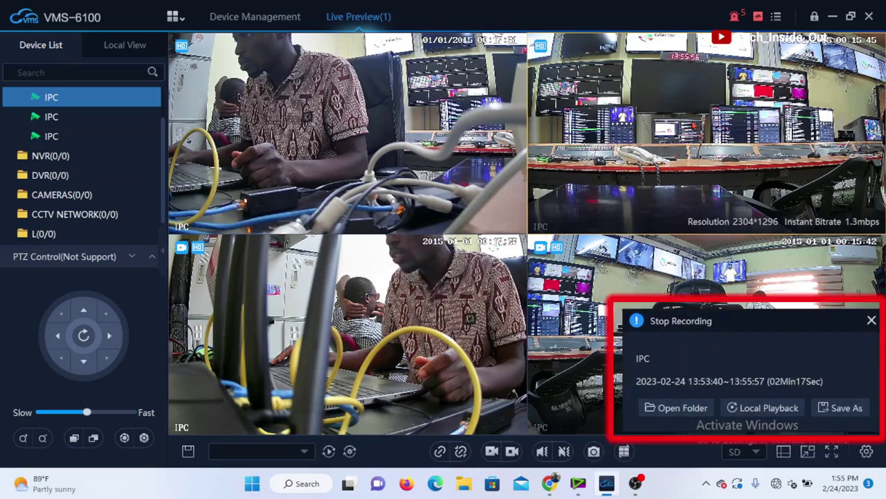
pyautogui.click(836, 409)
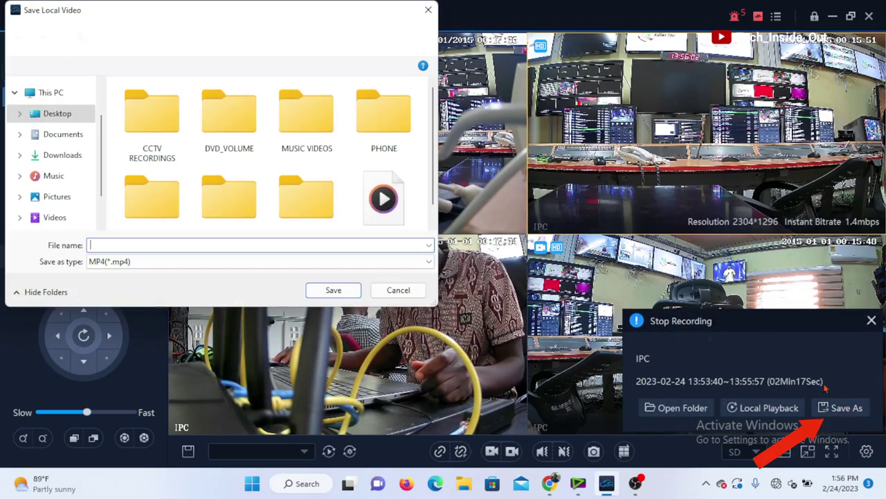
pyautogui.click(151, 119)
pyautogui.click(329, 291)
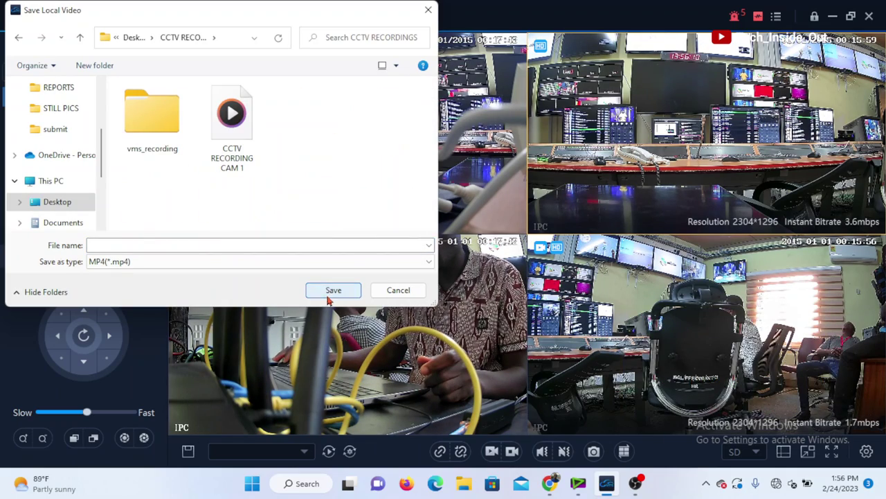
pyautogui.write('C')
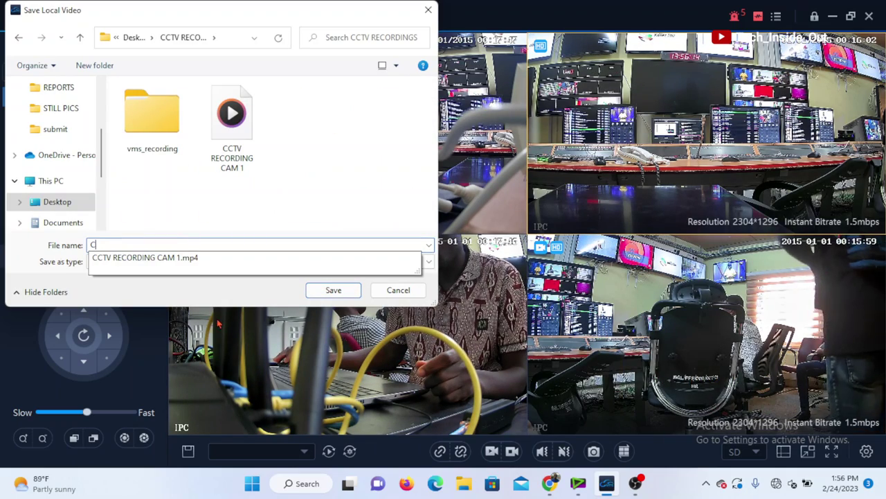
pyautogui.write('CTV RECORDING')
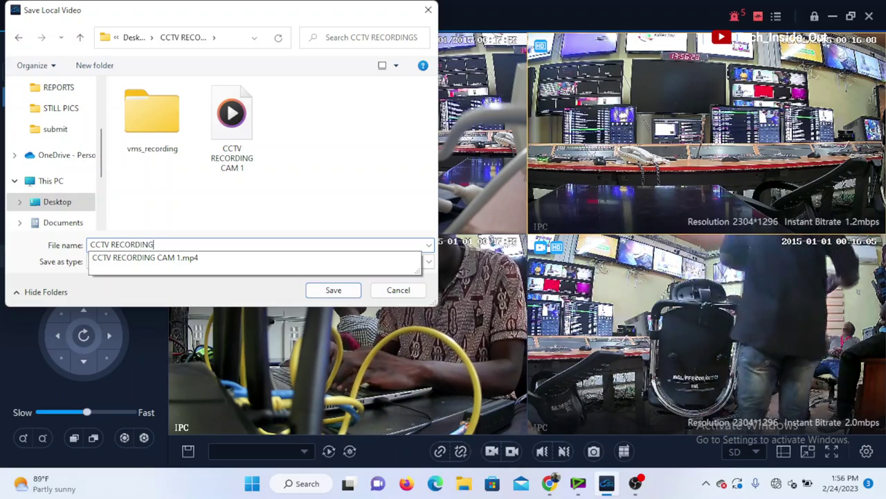
pyautogui.write(' CAM')
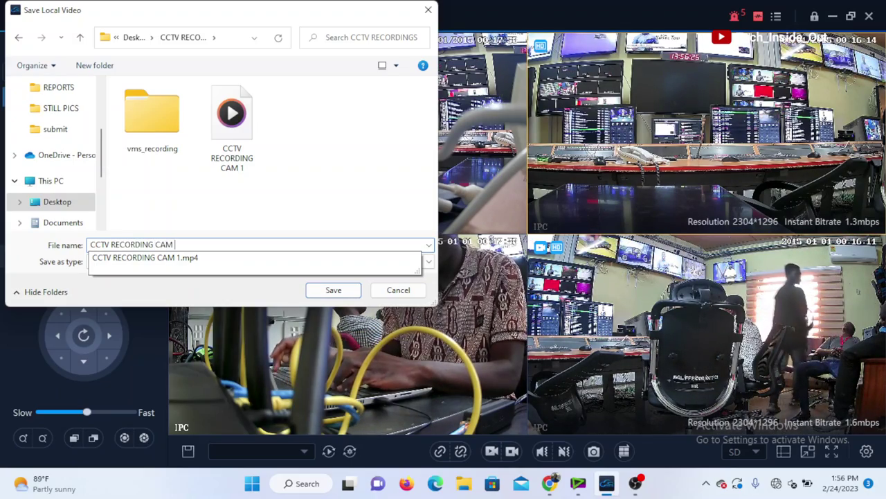
pyautogui.write(' 2')
pyautogui.hotkey('ctrl', 'a')
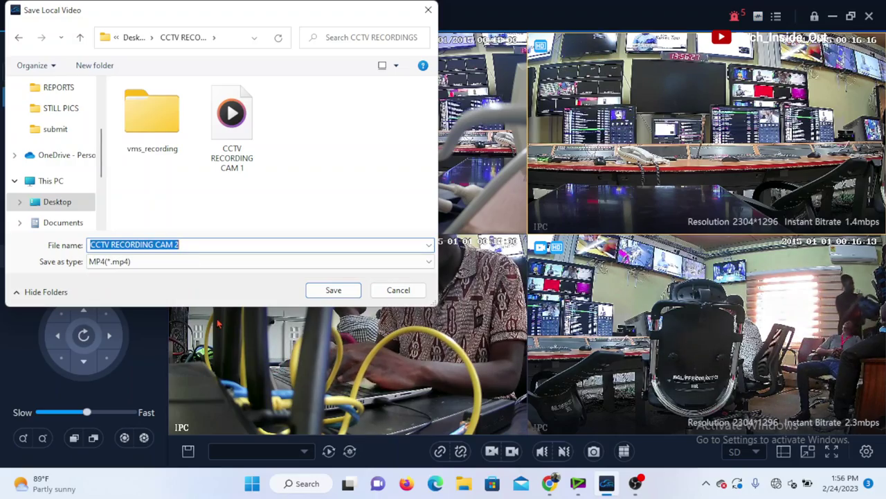
pyautogui.click(329, 290)
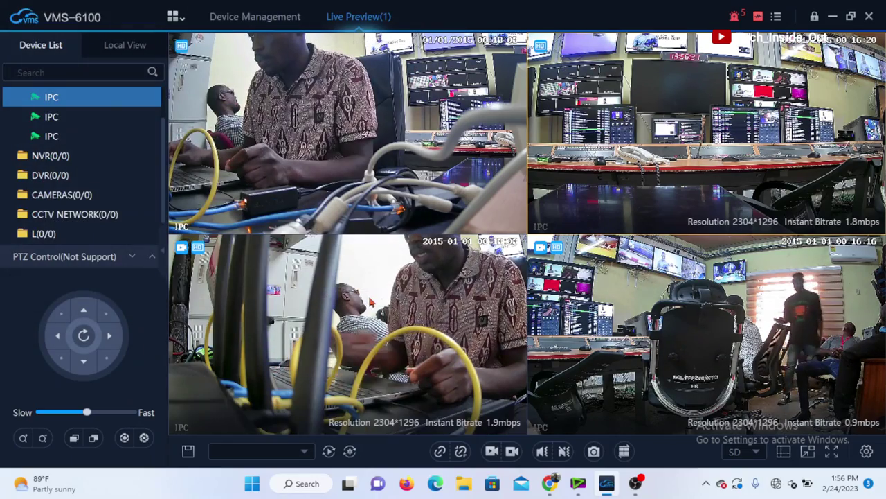
# - Stop the bottom-left camera's recording and save it as 'CCTV RECORDING CAM 3' in CCTV RECORDINGS
pyautogui.rightClick(256, 265)
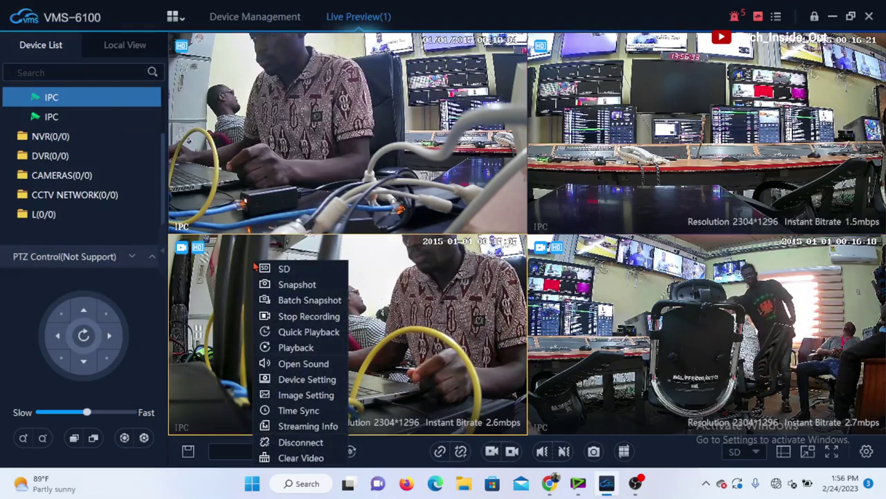
pyautogui.click(323, 317)
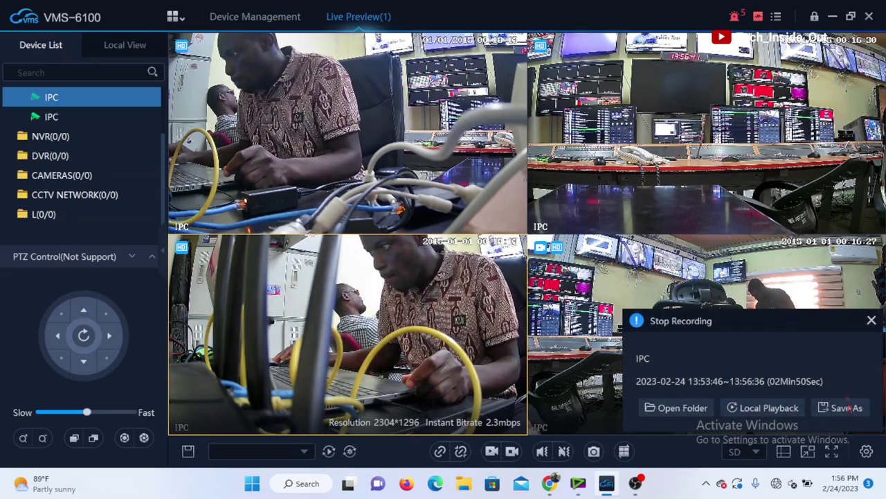
pyautogui.click(846, 408)
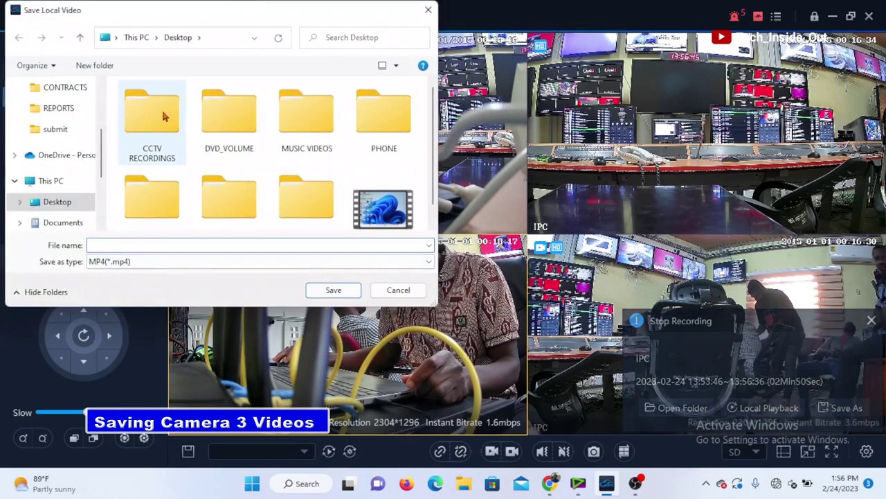
pyautogui.click(152, 118)
pyautogui.click(319, 290)
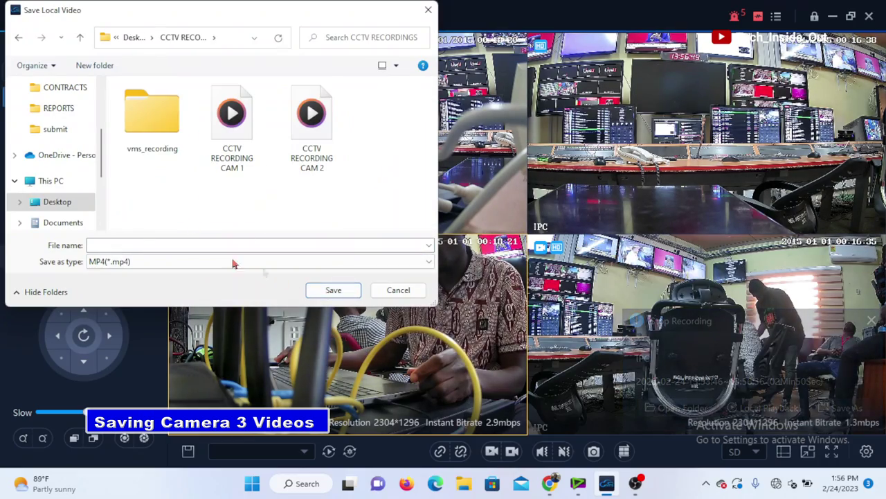
pyautogui.click(142, 246)
pyautogui.write('CCTV')
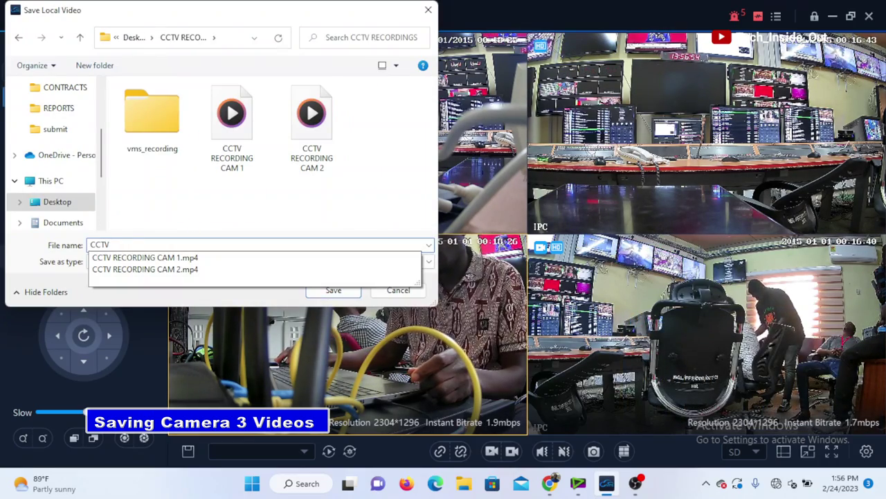
pyautogui.write(' RECORDING CA')
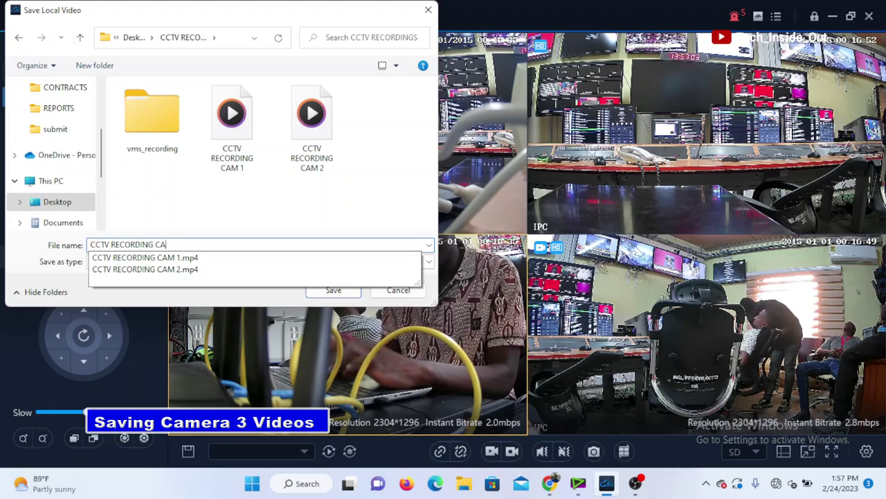
pyautogui.write('M 3')
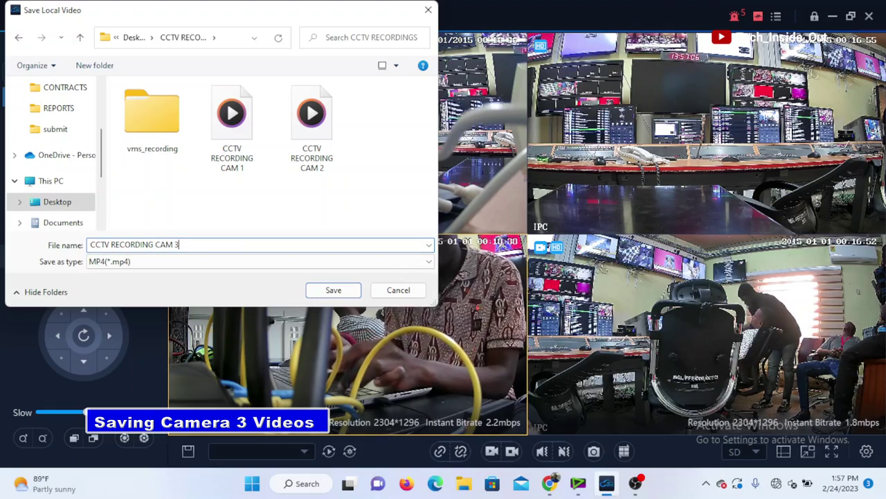
pyautogui.click(333, 291)
# - Stop the bottom-right camera's recording and save it as 'CCTV RECORDING CAM 4' in CCTV RECORDINGS
pyautogui.rightClick(654, 261)
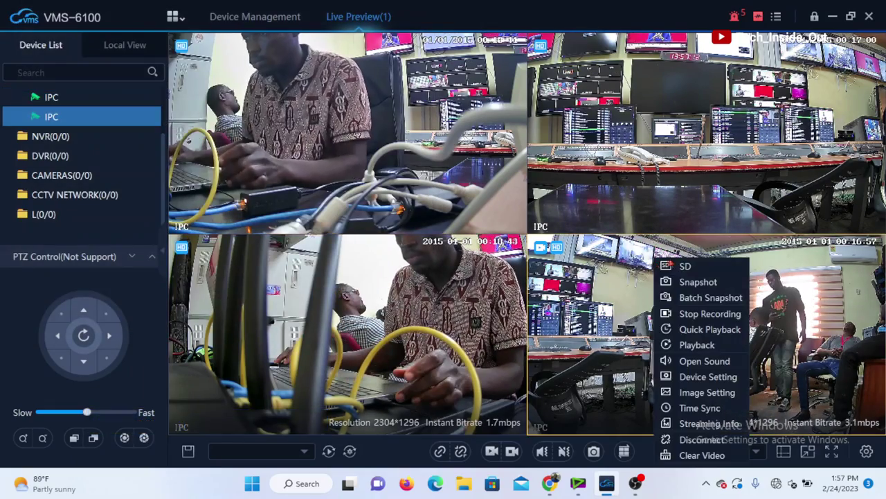
pyautogui.click(710, 313)
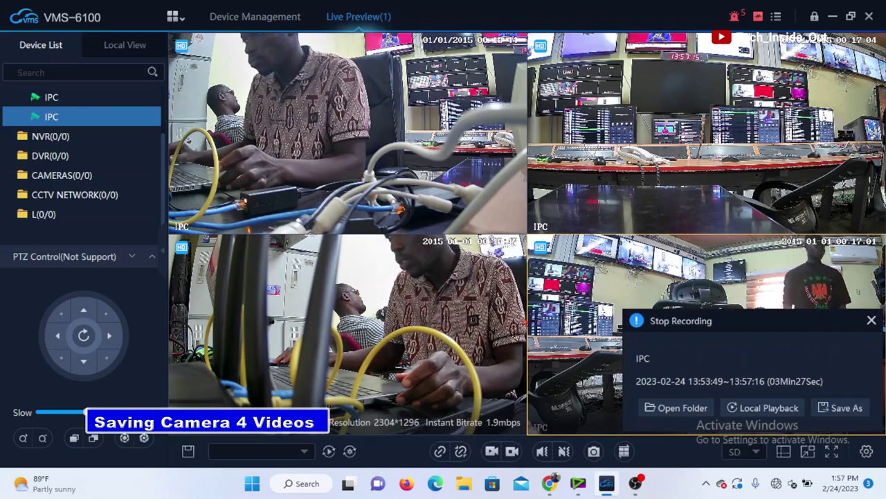
pyautogui.click(841, 408)
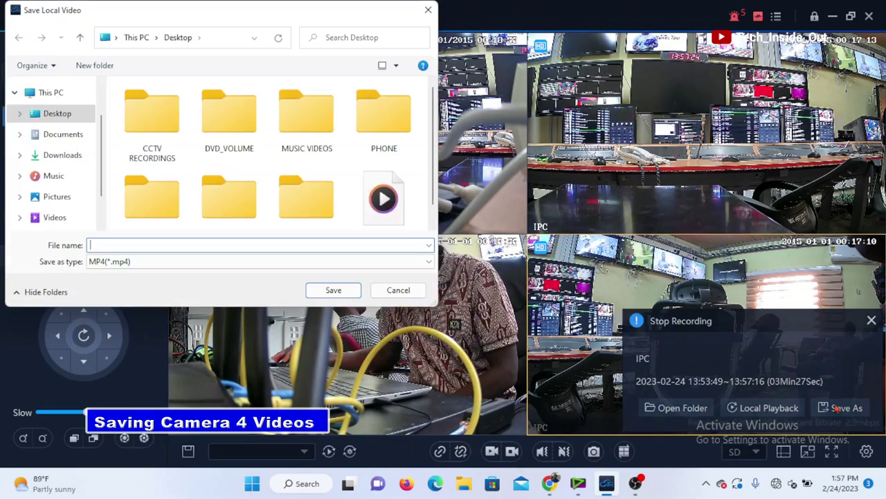
pyautogui.doubleClick(139, 123)
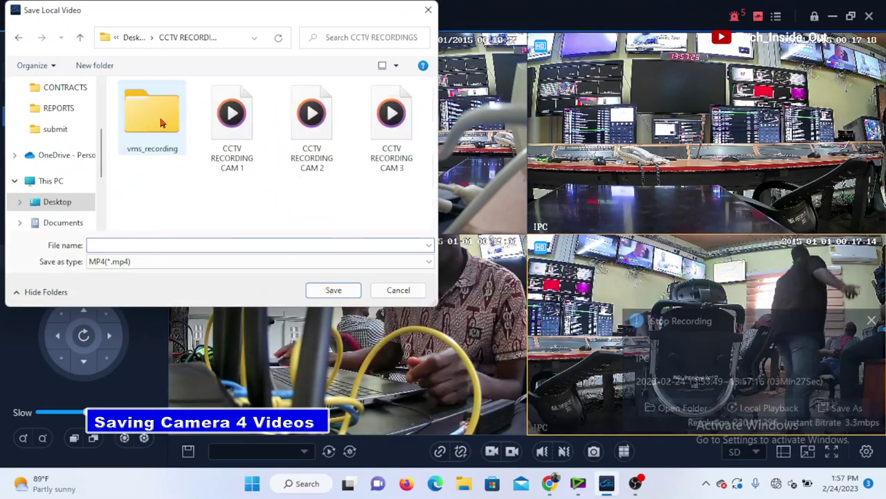
pyautogui.click(153, 245)
pyautogui.write('CCT')
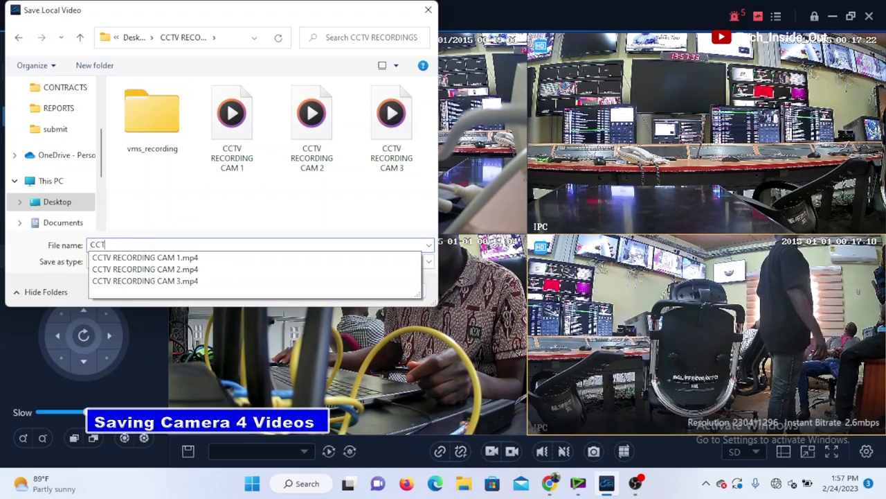
pyautogui.write('V RECORDING')
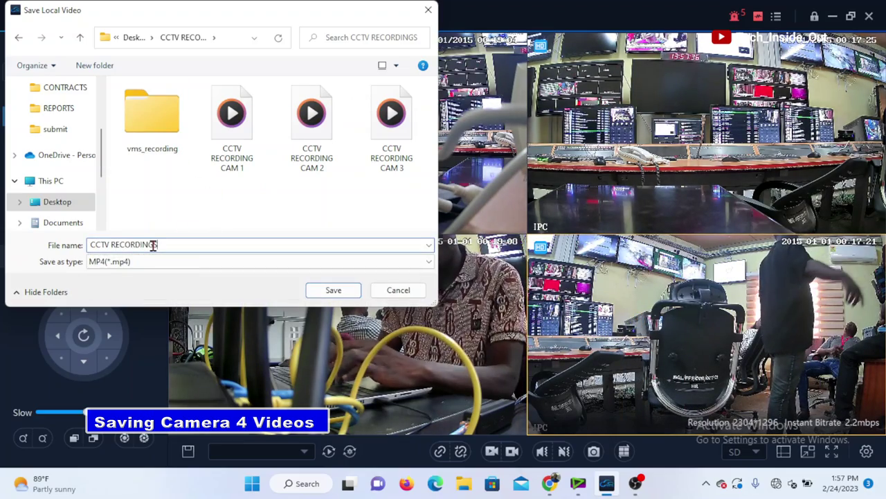
pyautogui.write(' CAM')
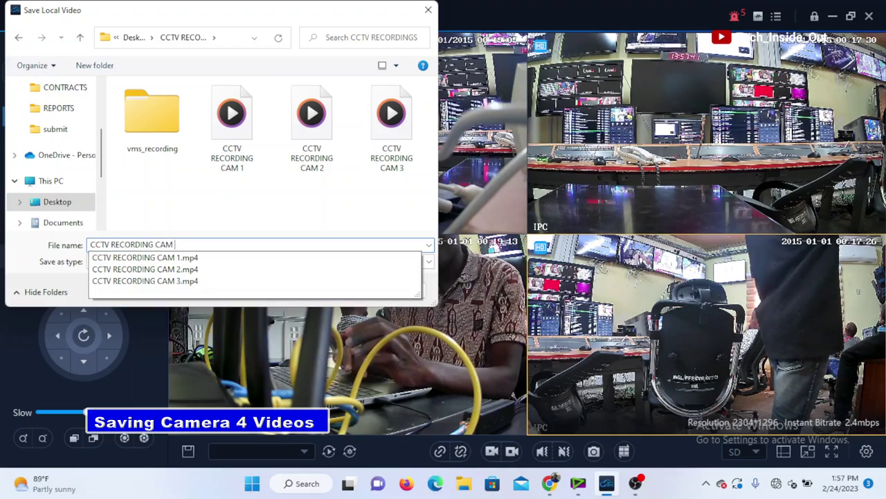
pyautogui.write(' 4')
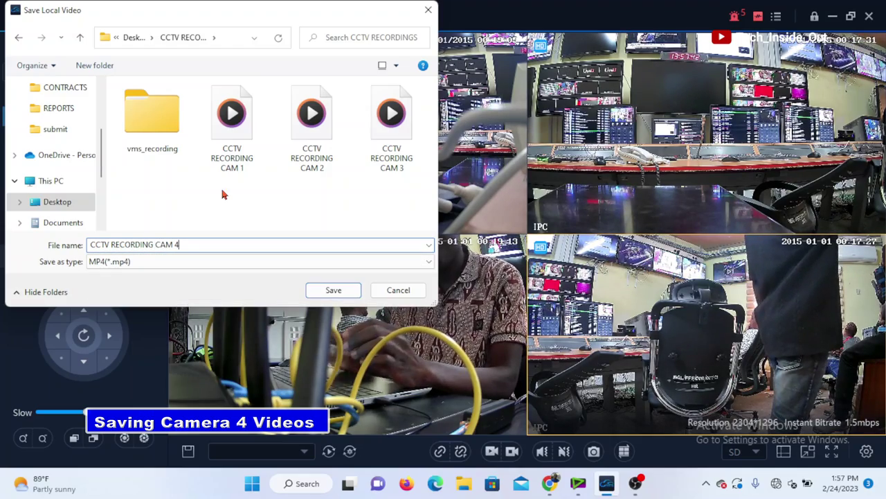
pyautogui.click(344, 294)
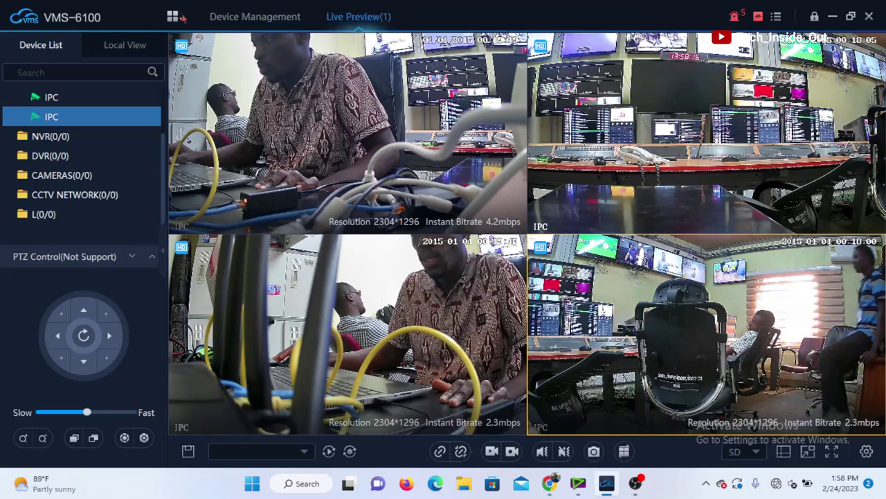
# - Go to Files Center from the function overview and show its Local Files listing
pyautogui.click(173, 21)
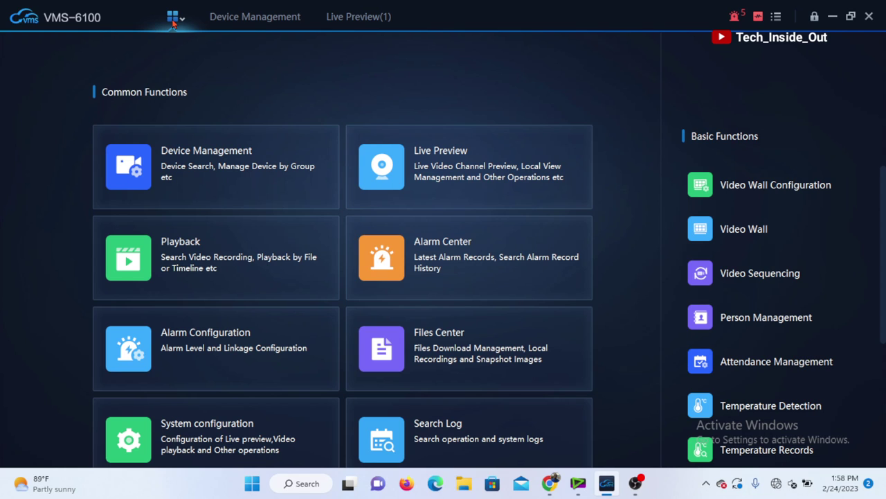
pyautogui.click(569, 371)
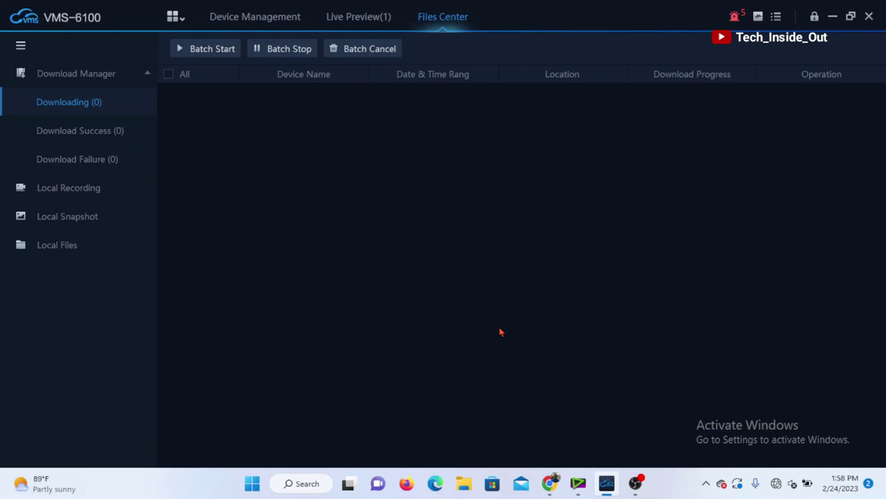
pyautogui.click(57, 249)
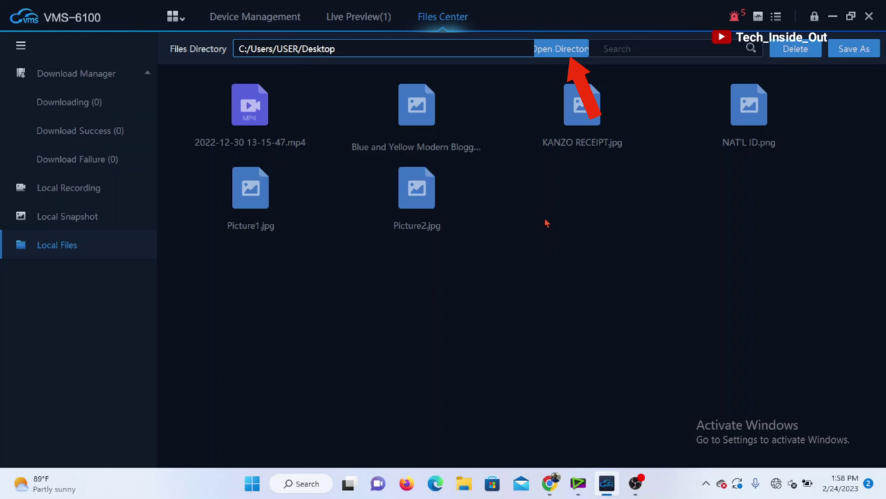
# - Point Local Files at the Desktop CCTV RECORDINGS folder and play CCTV RECORDING CAM 4.mp4
pyautogui.click(558, 48)
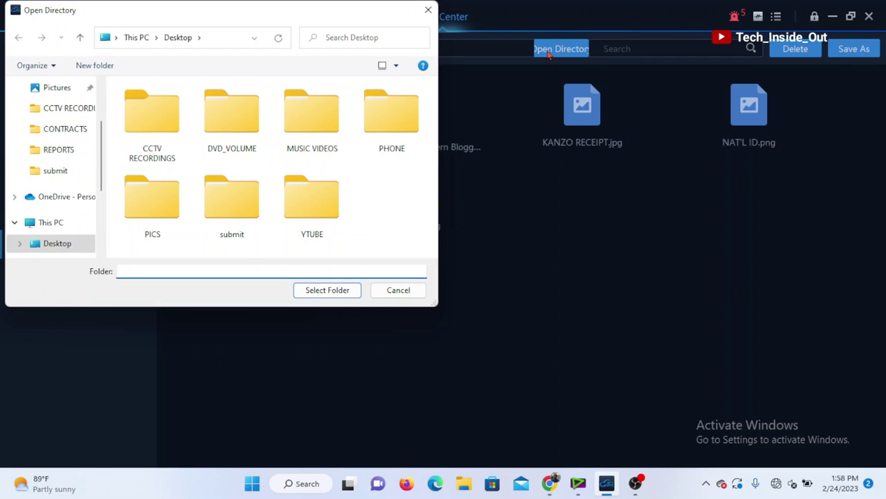
pyautogui.click(159, 125)
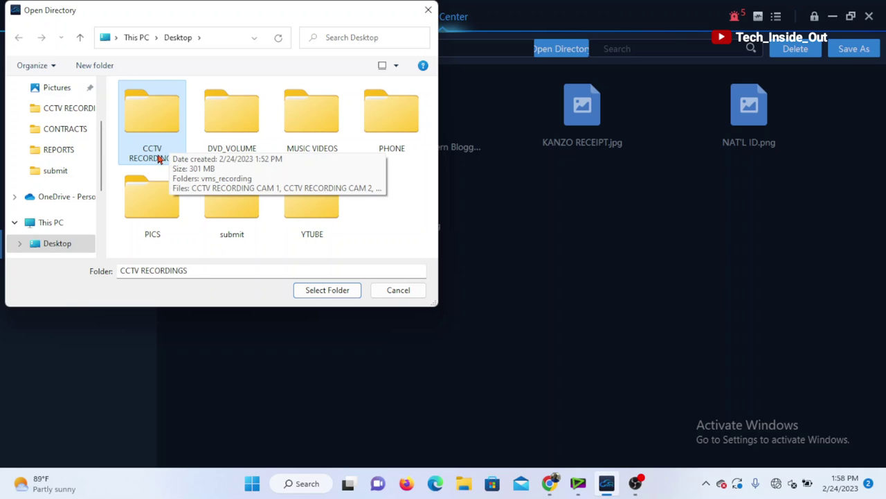
pyautogui.click(315, 291)
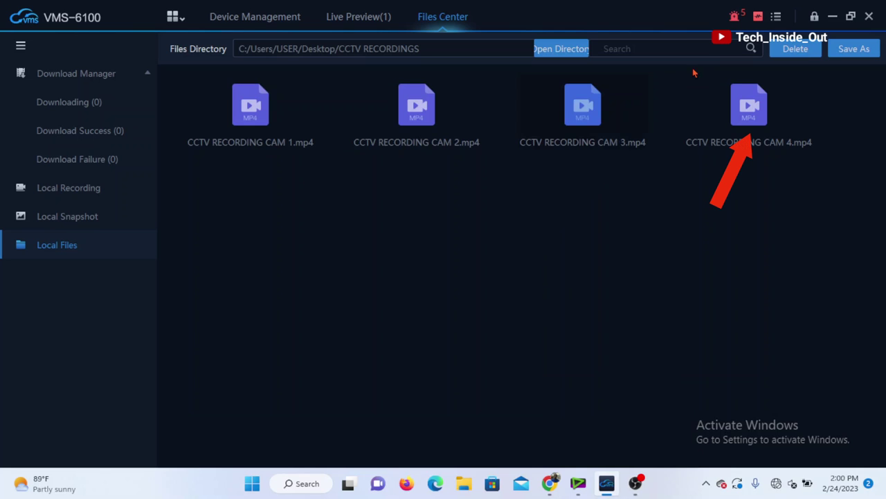
pyautogui.doubleClick(709, 97)
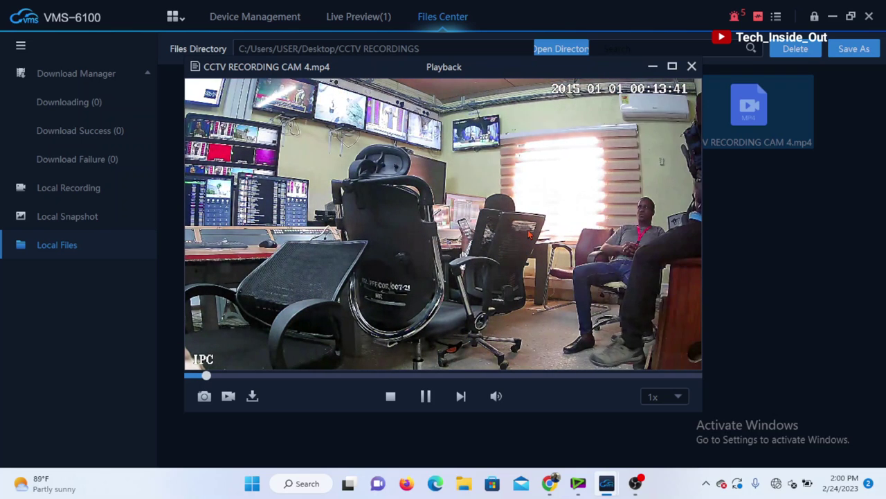
# - Close the CAM 4 playback window and minimise VMS-6100 to reveal the desktop
pyautogui.click(692, 67)
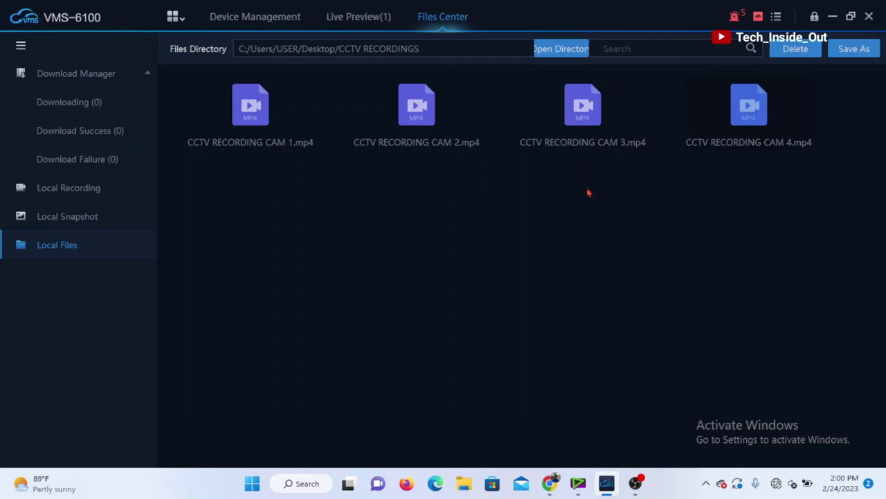
pyautogui.click(833, 18)
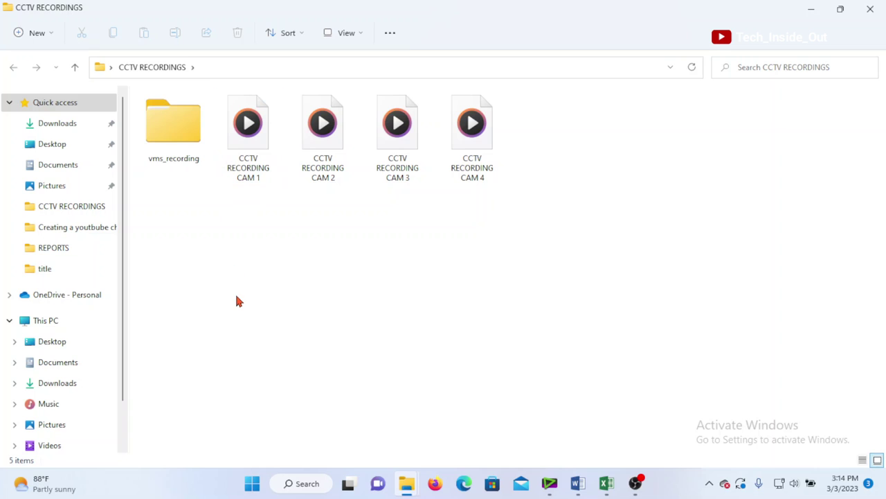
# - Open CCTV RECORDING CAM 1.mp4 with PotPlayer (32-Bit) from its context menu
pyautogui.rightClick(249, 124)
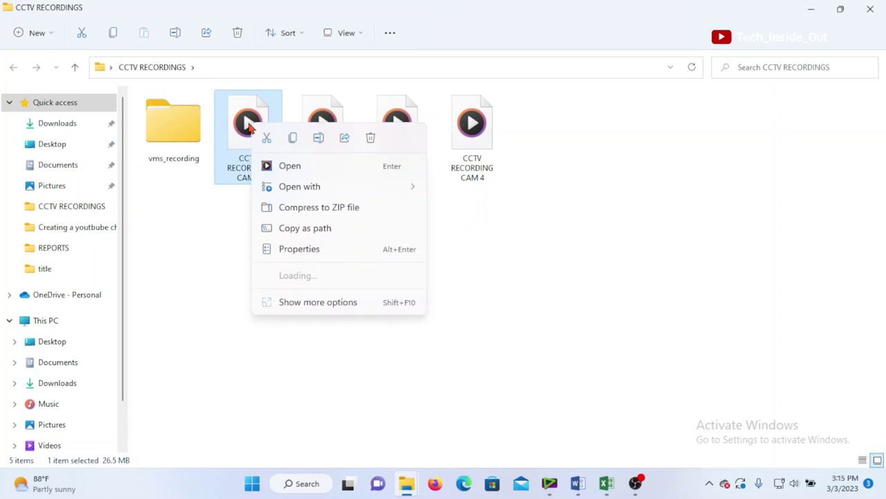
pyautogui.moveTo(340, 194)
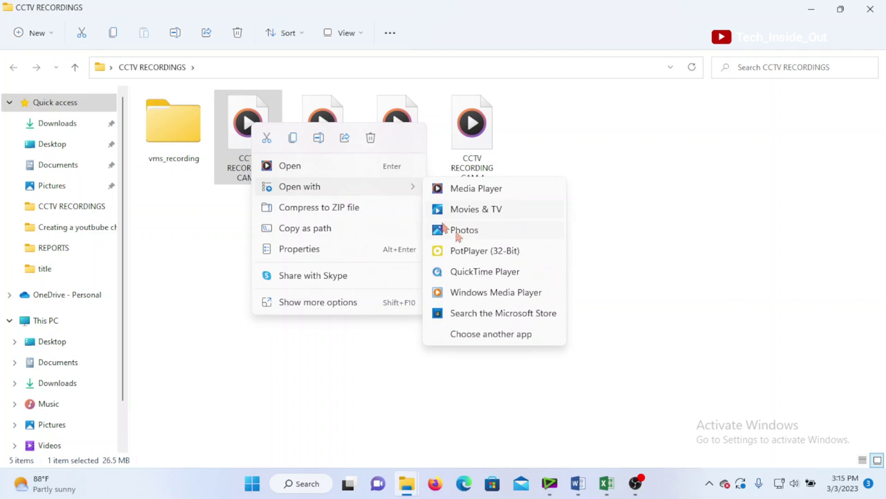
pyautogui.click(488, 258)
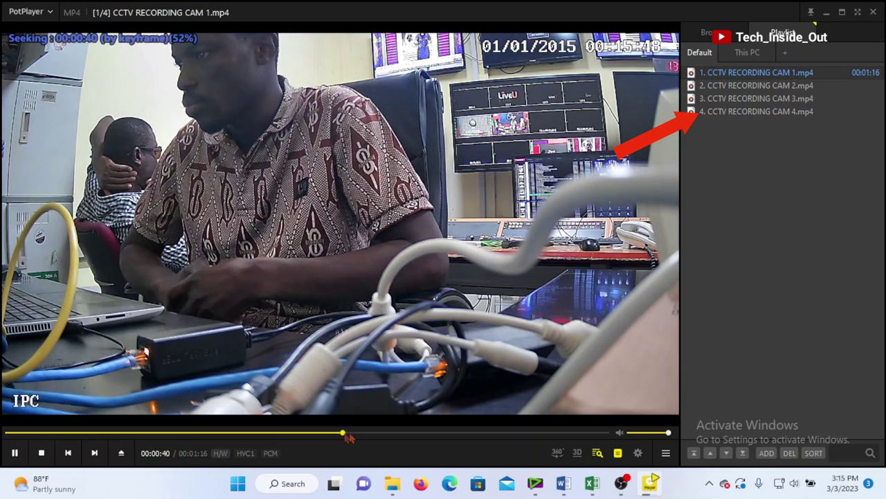
# - Skip ahead twice in CAM 1, then seek CCTV RECORDING CAM 4 to about 1:56
pyautogui.click(414, 434)
pyautogui.click(457, 434)
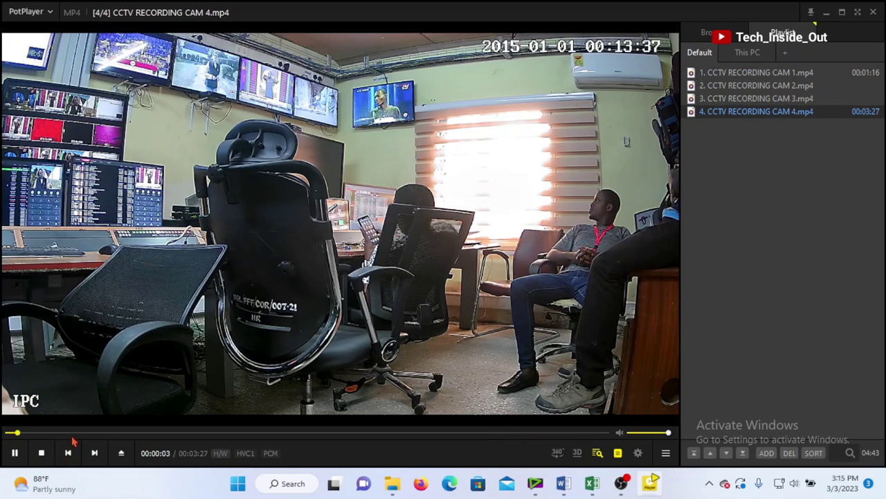
pyautogui.moveTo(73, 441); pyautogui.dragTo(351, 437)
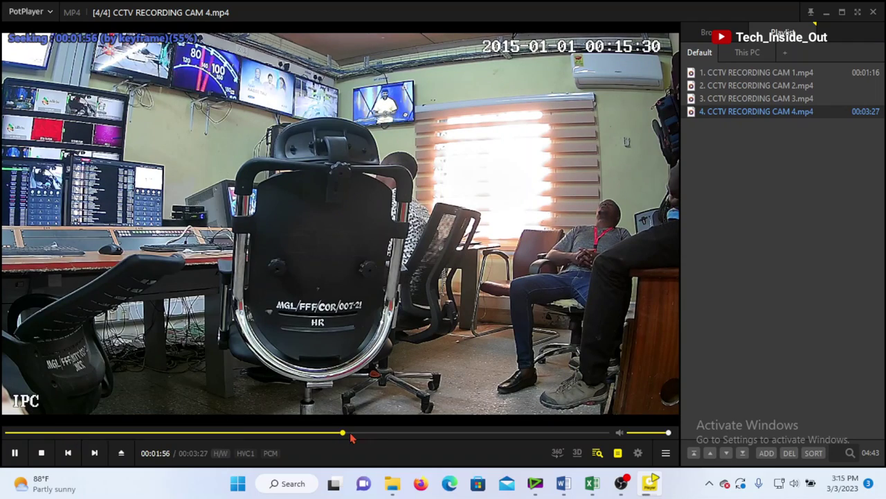